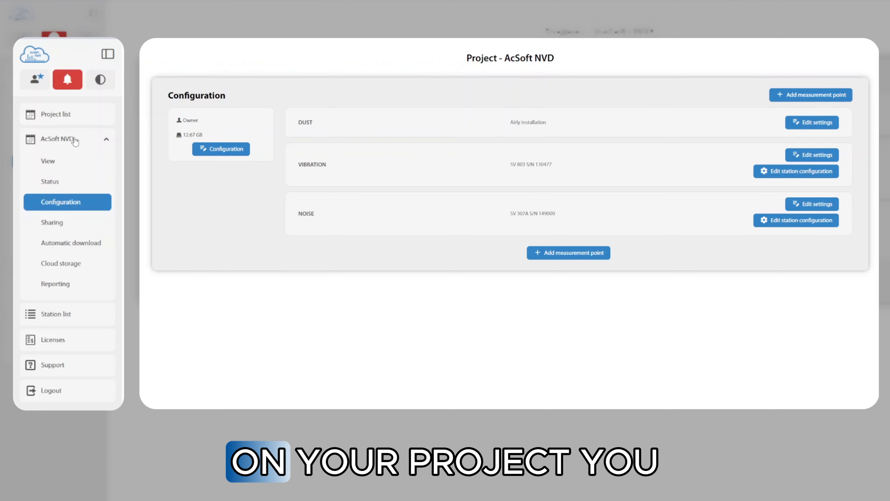
Step: Add a new station alarm, Alarm (1), whose status condition is Mains Off
{"action": "left_click", "coordinate": [67, 185]}
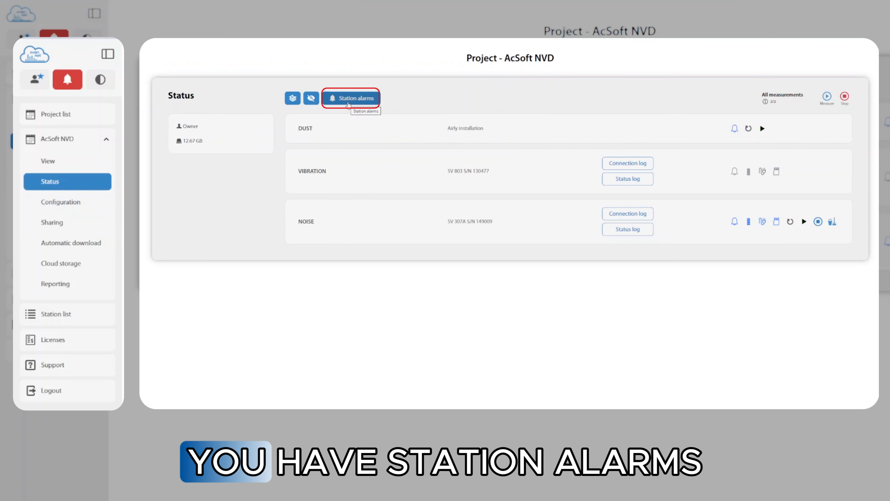
{"action": "left_click", "coordinate": [349, 102]}
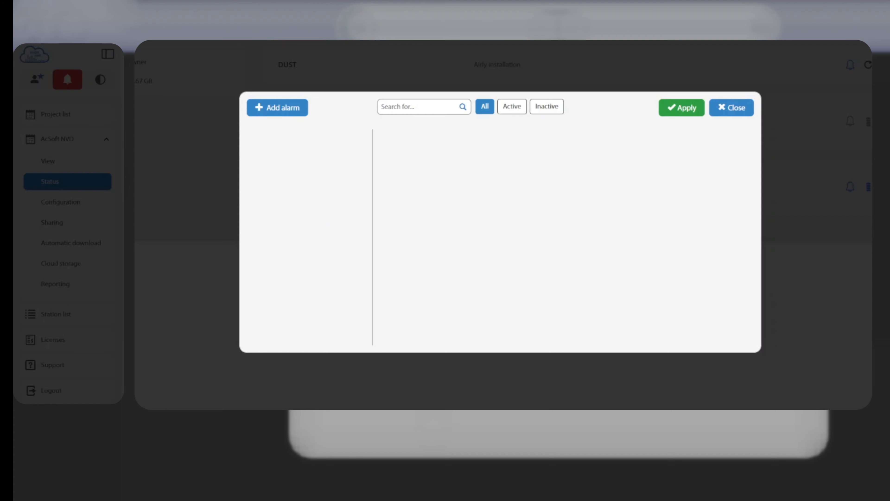
{"action": "left_click", "coordinate": [272, 109]}
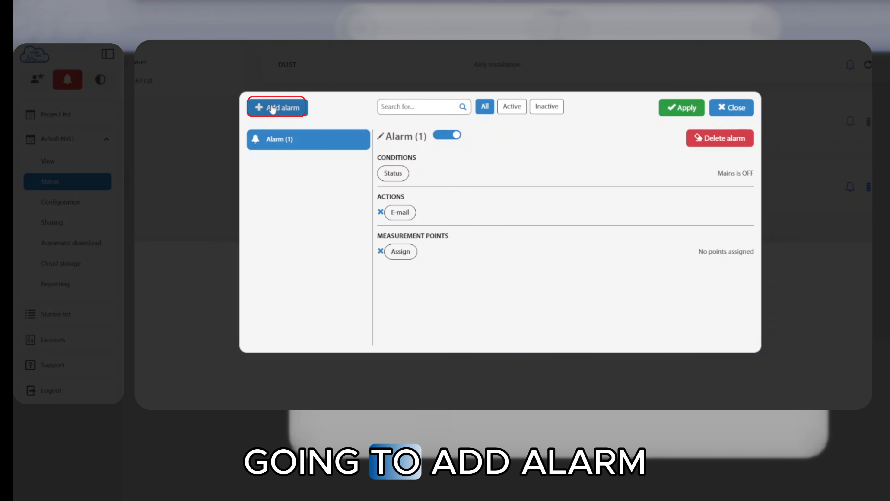
{"action": "left_click", "coordinate": [400, 177]}
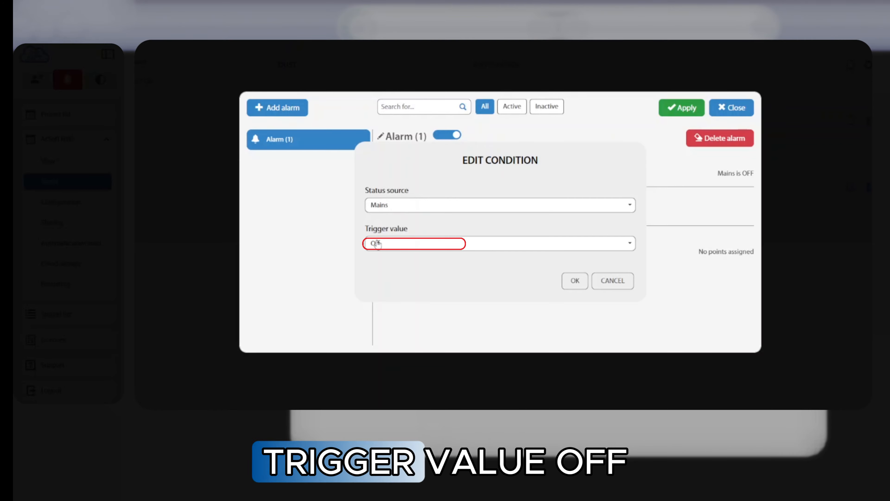
{"action": "left_click", "coordinate": [575, 282]}
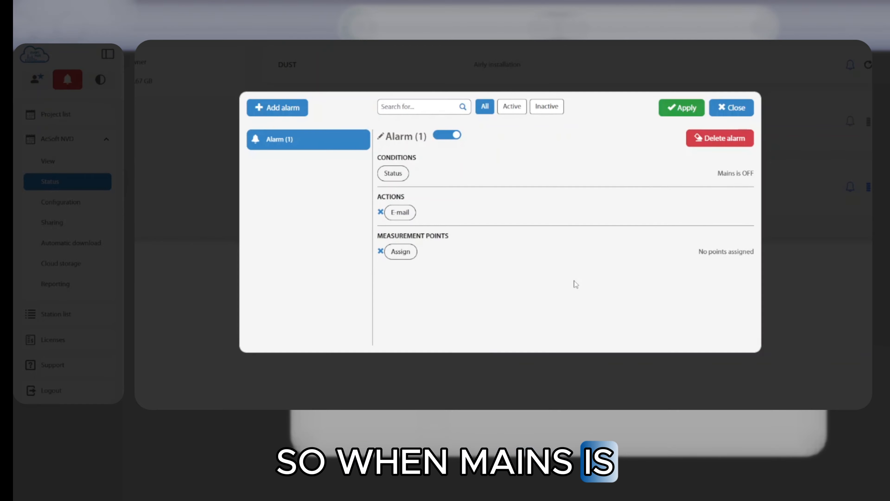
Step: Set the mains alarm's e-mail recipient to the support e-mail address
{"action": "left_click", "coordinate": [406, 218]}
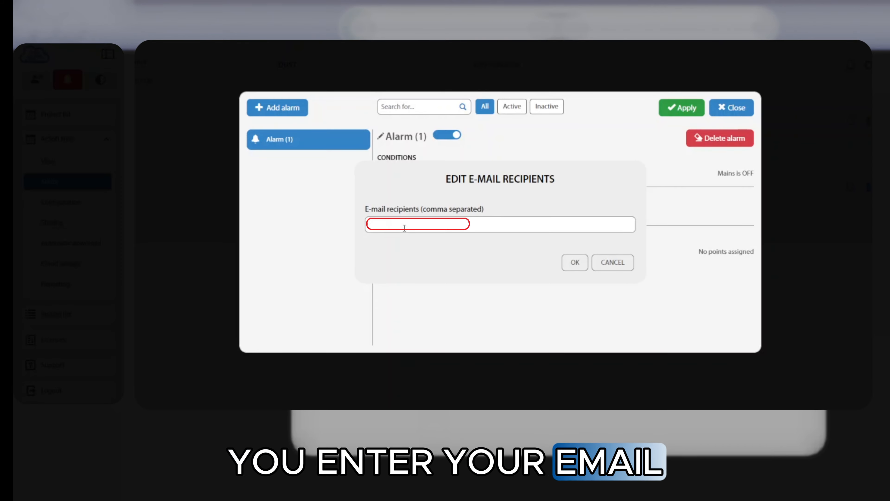
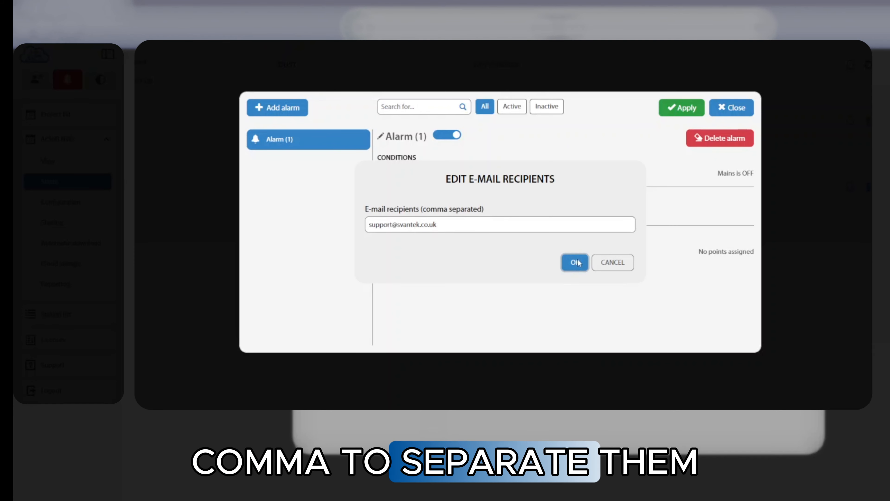
{"action": "left_click", "coordinate": [575, 262]}
Step: Assign both stations, SV 803 and the ACSOFT demo instrument, to the alarm
{"action": "left_click", "coordinate": [401, 251]}
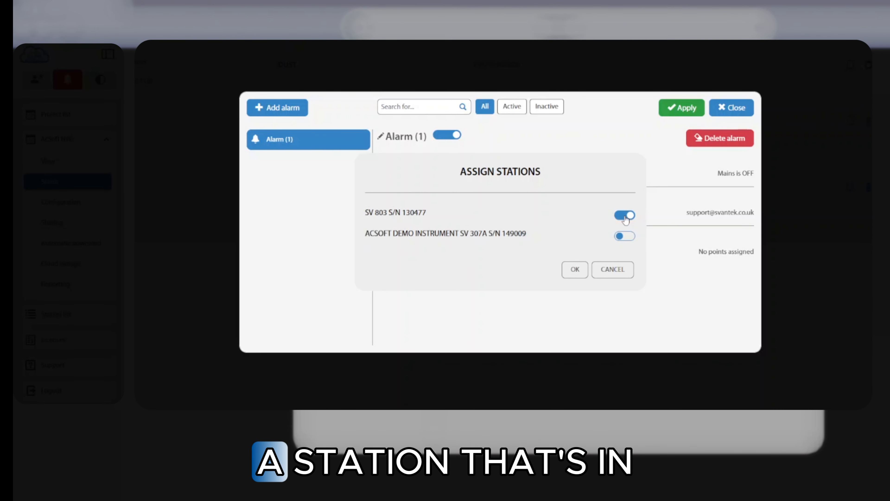
{"action": "left_click", "coordinate": [626, 236]}
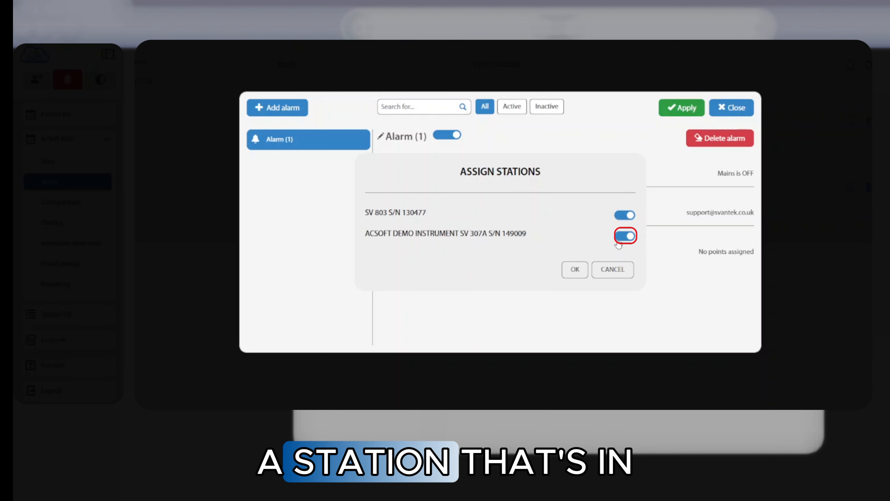
{"action": "left_click", "coordinate": [575, 269]}
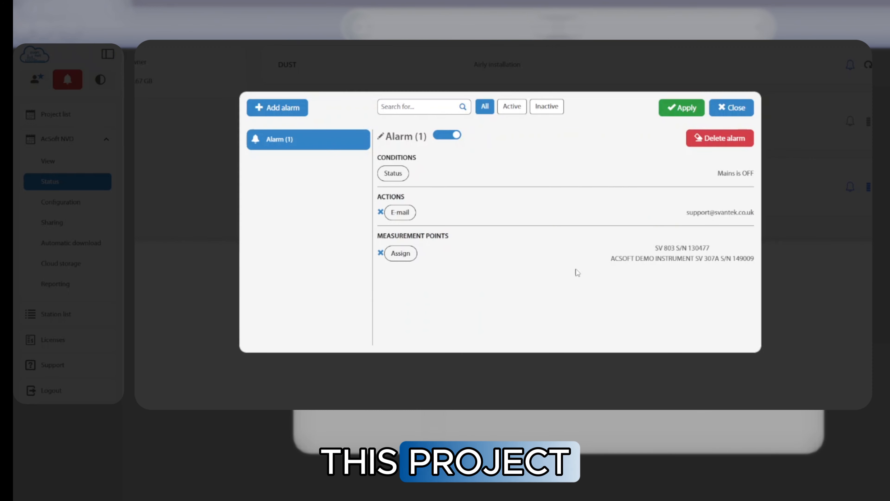
Step: Rename Alarm (1) to 'Mains OFF!!'
{"action": "left_click", "coordinate": [380, 140]}
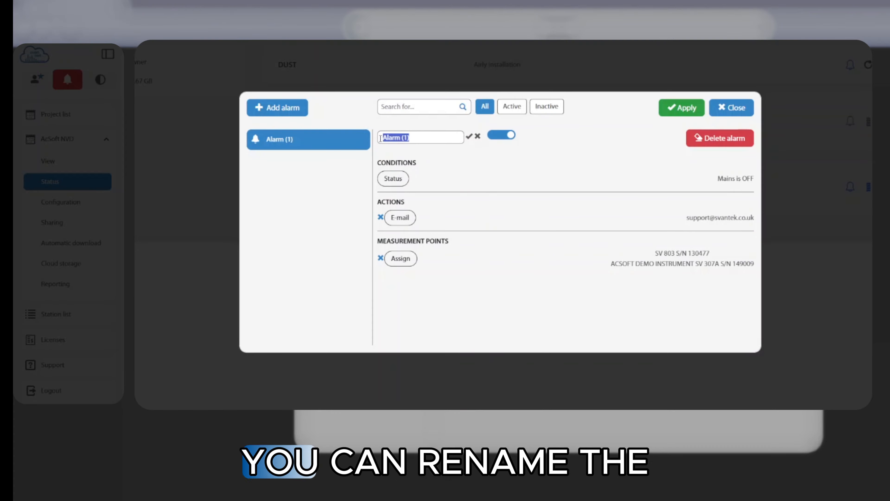
{"action": "key", "text": "BackSpace"}
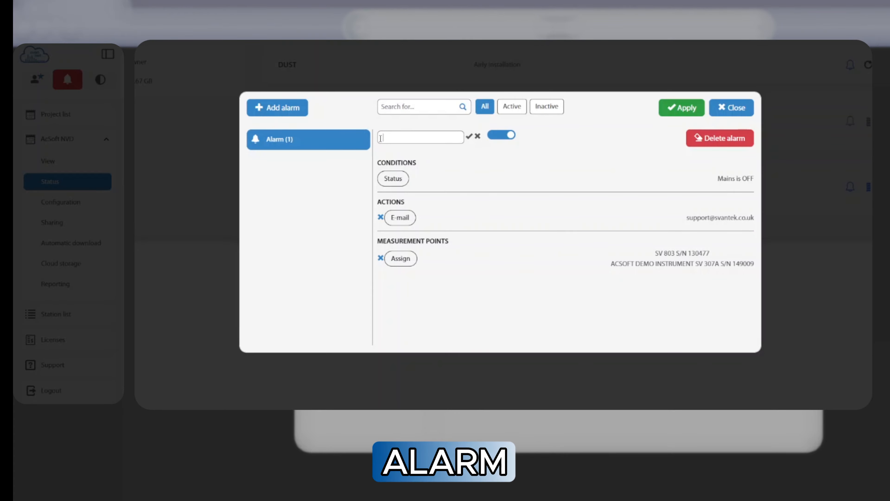
{"action": "type", "text": "Mains OFF!!"}
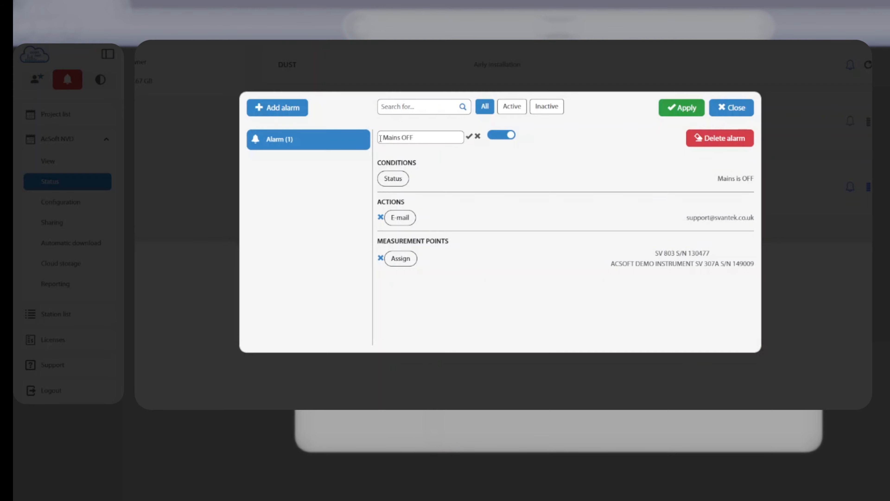
{"action": "left_click", "coordinate": [469, 137]}
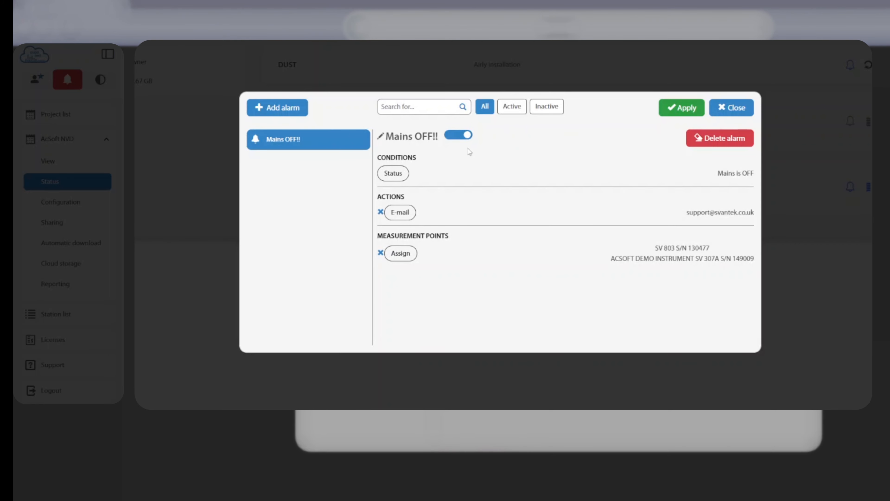
Step: Add Alarm (2) with status source Battery charge and trigger value 30 %
{"action": "left_click", "coordinate": [283, 112]}
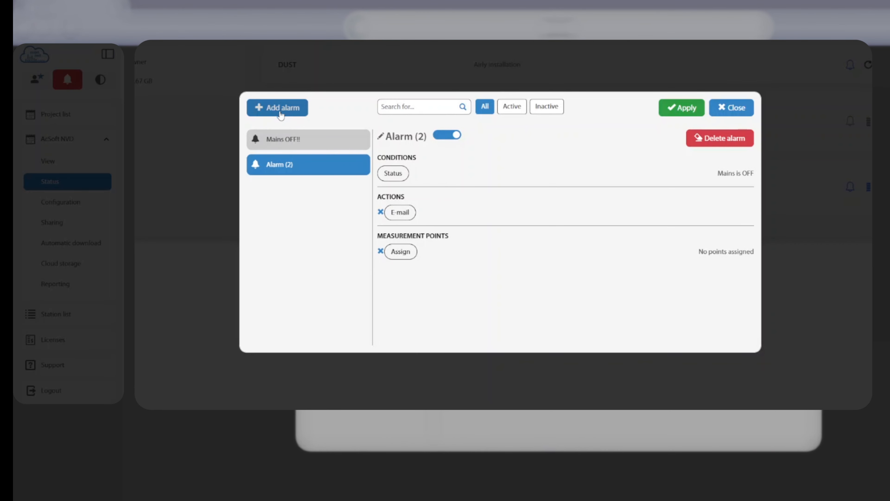
{"action": "left_click", "coordinate": [398, 177]}
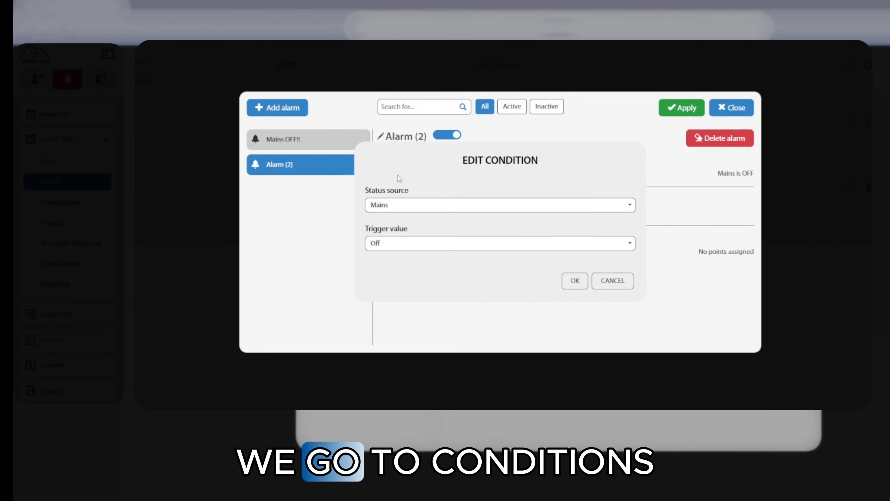
{"action": "left_click", "coordinate": [397, 207]}
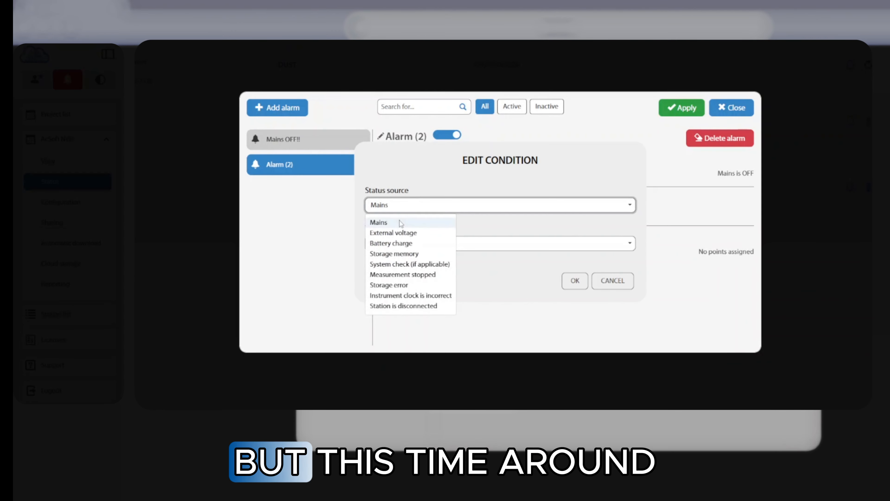
{"action": "left_click", "coordinate": [399, 244]}
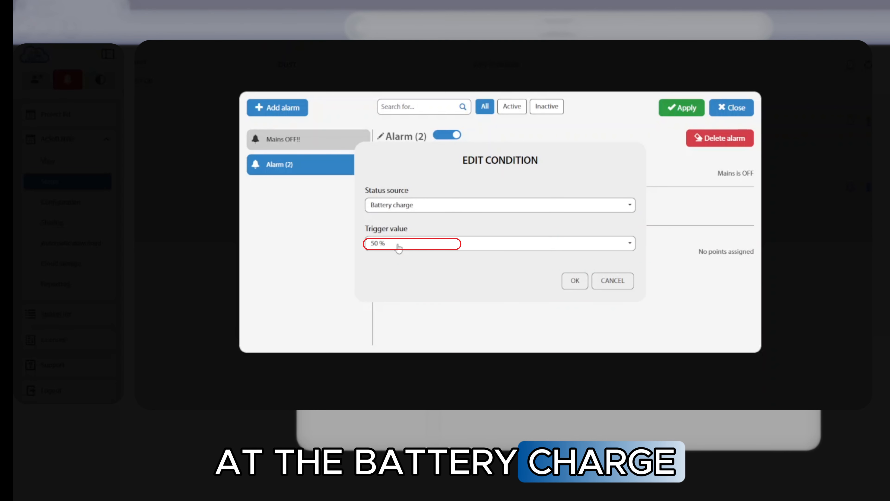
{"action": "left_click", "coordinate": [401, 245]}
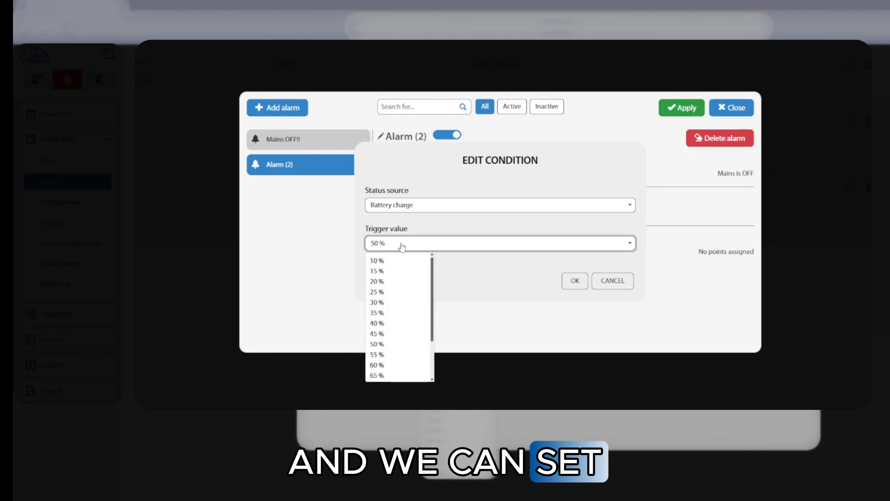
{"action": "scroll", "coordinate": [435, 327], "scroll_direction": "down", "scroll_amount": 2}
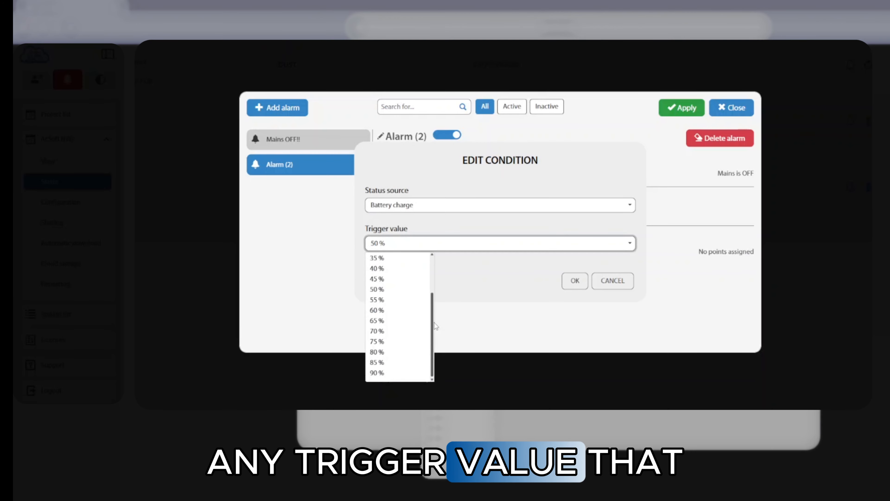
{"action": "scroll", "coordinate": [389, 295], "scroll_direction": "up", "scroll_amount": 2}
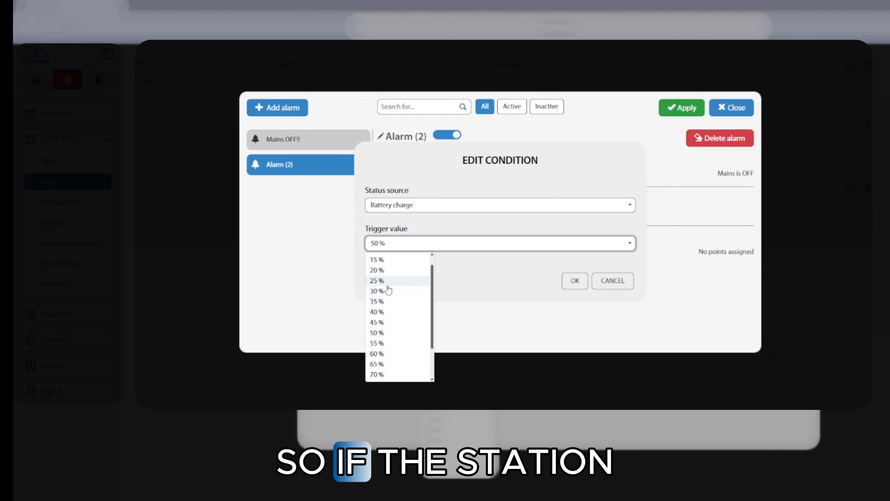
{"action": "left_click", "coordinate": [379, 291]}
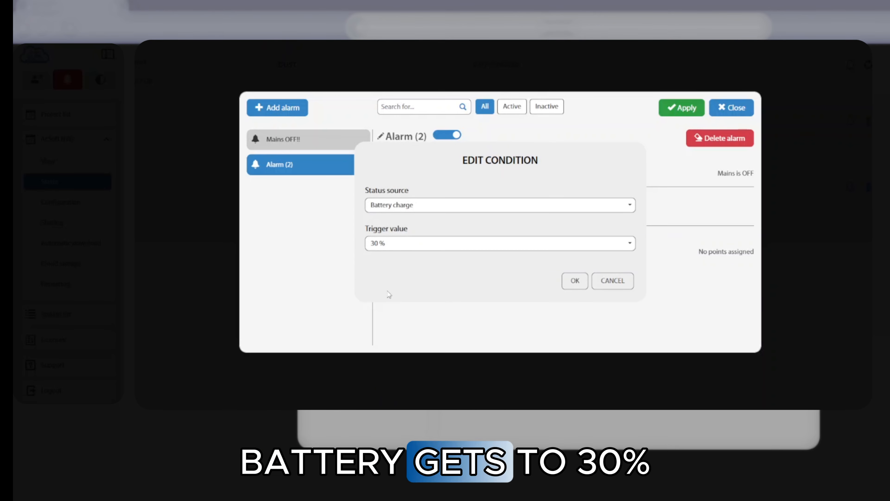
{"action": "left_click", "coordinate": [575, 280]}
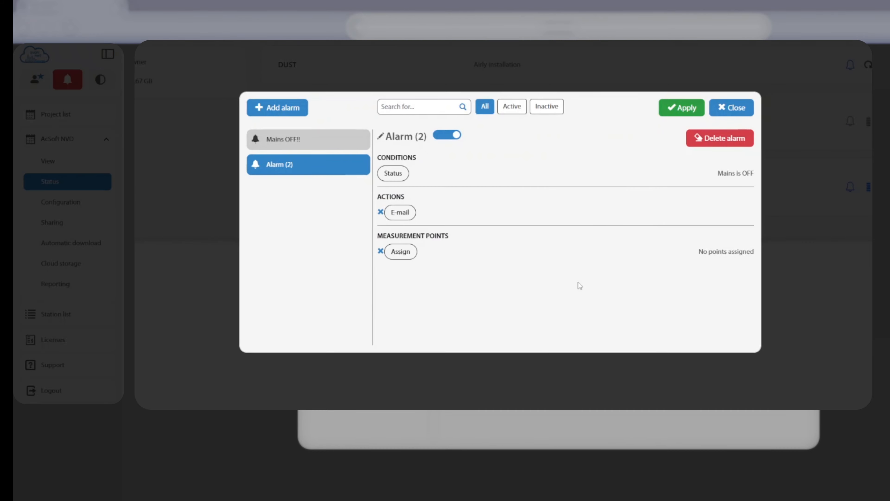
Step: Address Alarm (2)'s e-mail action to the support e-mail recipient
{"action": "left_click", "coordinate": [400, 213]}
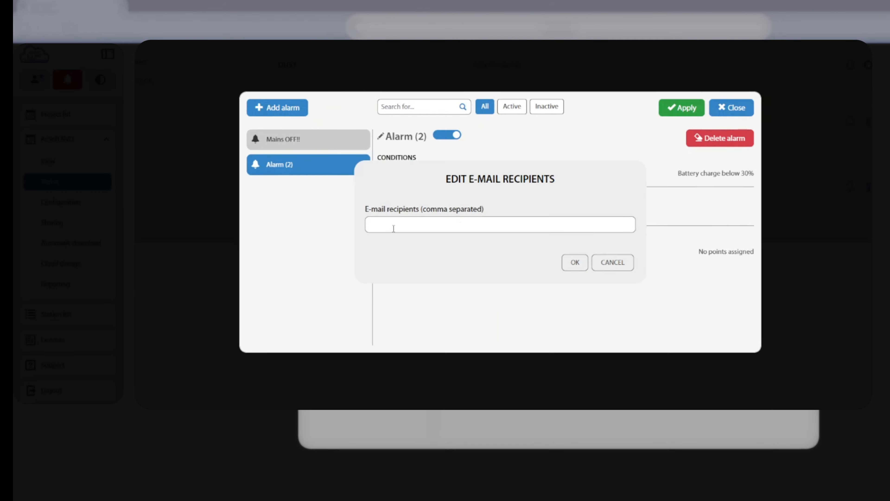
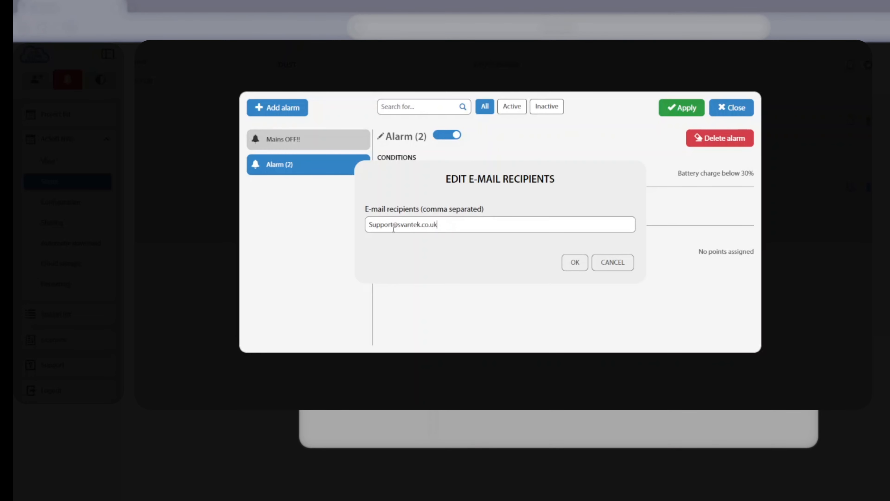
{"action": "left_click", "coordinate": [583, 269]}
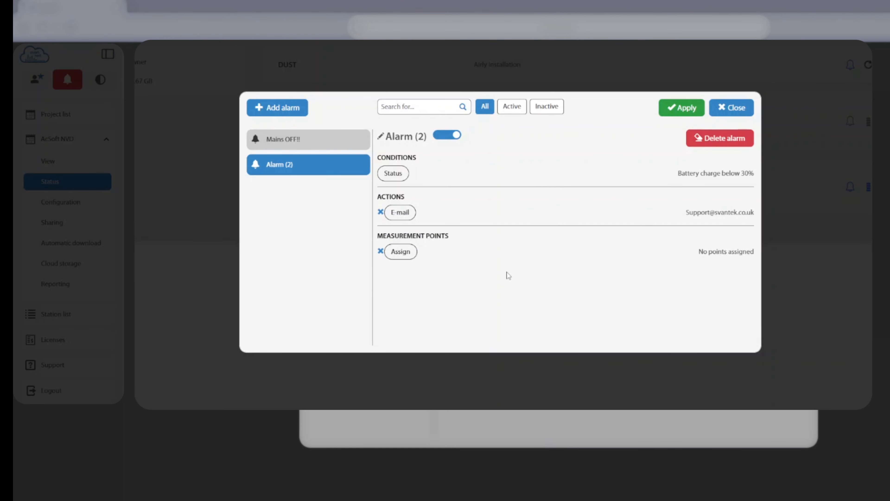
Step: Assign stations SV 803 and ACSOFT DEMO INSTRUMENT to the battery alarm
{"action": "left_click", "coordinate": [411, 255]}
{"action": "left_click", "coordinate": [625, 215]}
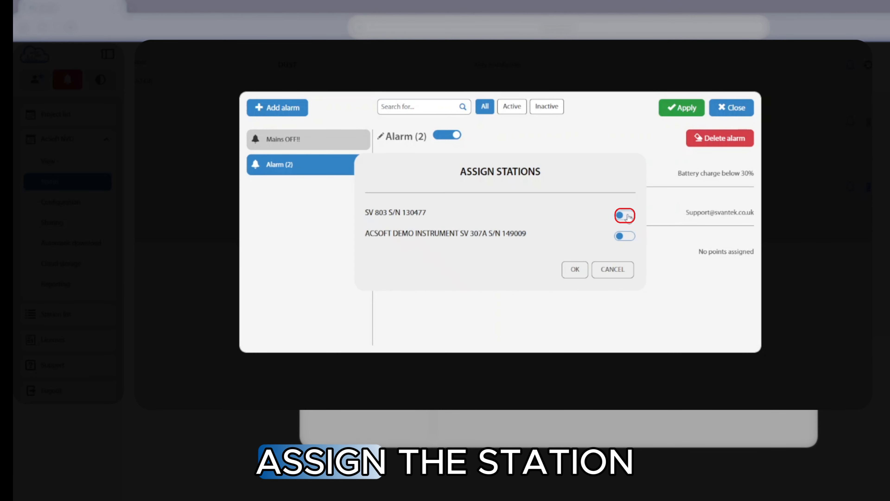
{"action": "left_click", "coordinate": [624, 236]}
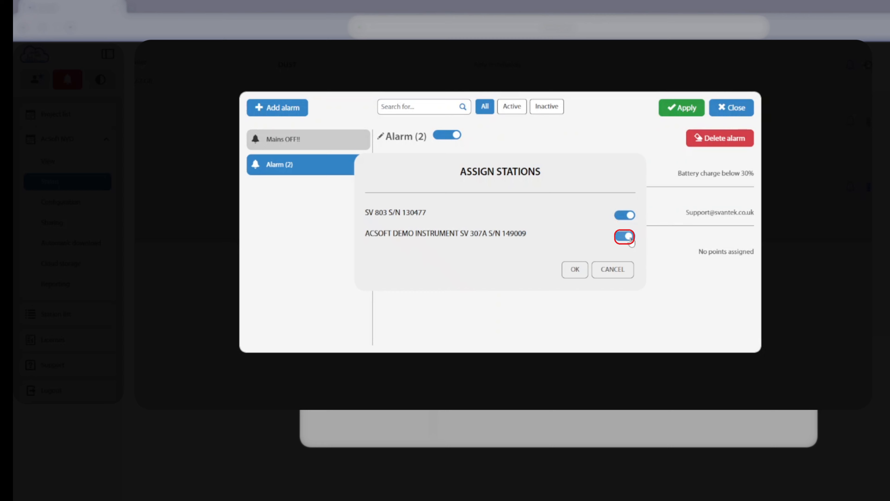
{"action": "left_click", "coordinate": [576, 270]}
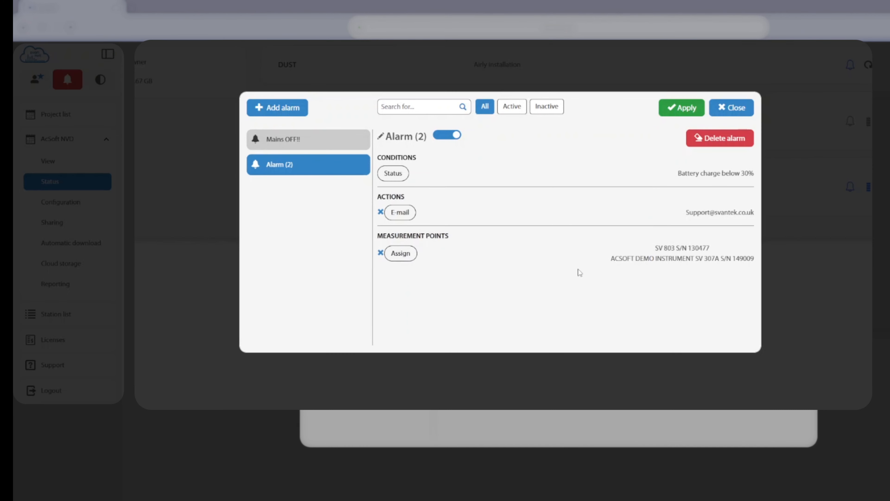
Step: Rename the battery alarm to 'Battery level 30%'
{"action": "left_click", "coordinate": [381, 137]}
{"action": "triple_click", "coordinate": [384, 137]}
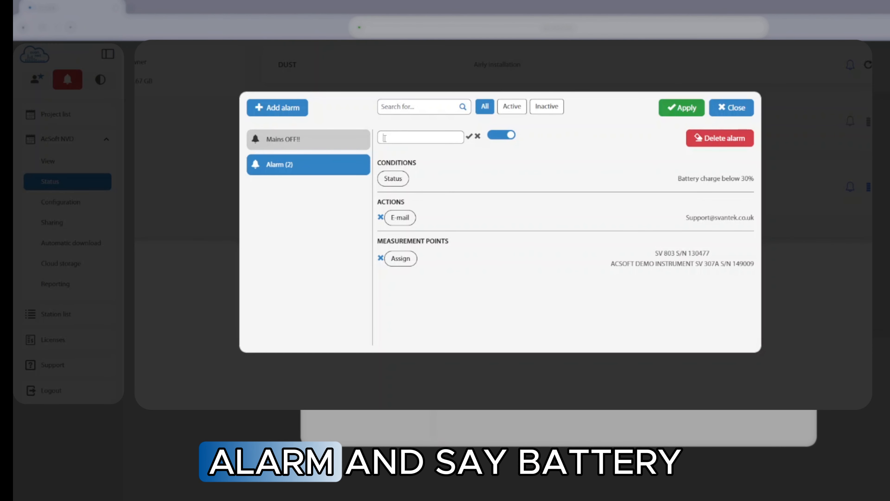
{"action": "type", "text": "Battery"}
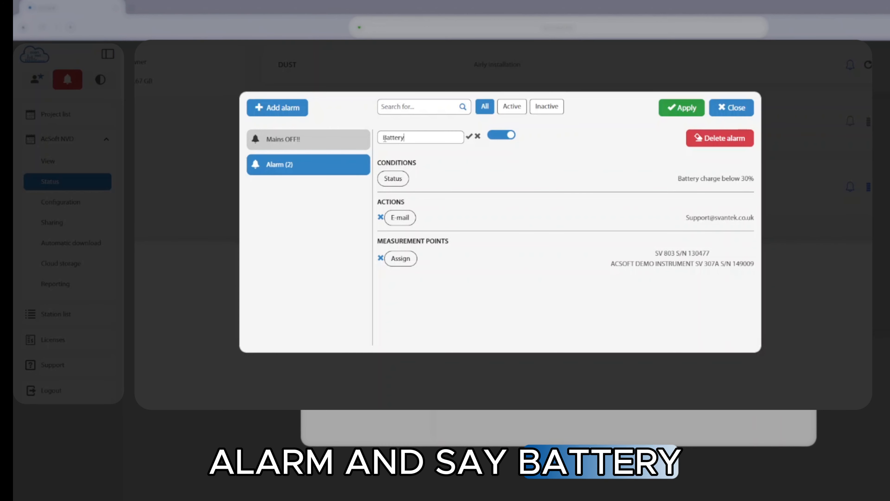
{"action": "type", "text": " level"}
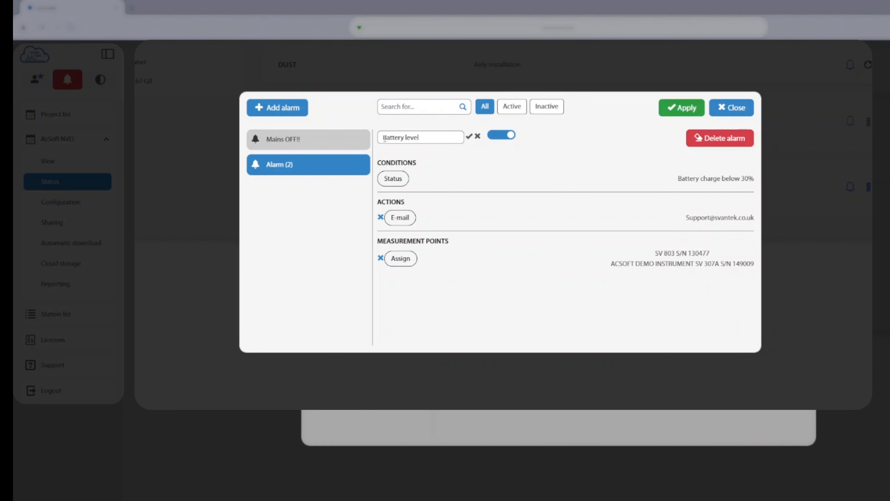
{"action": "type", "text": " 30"}
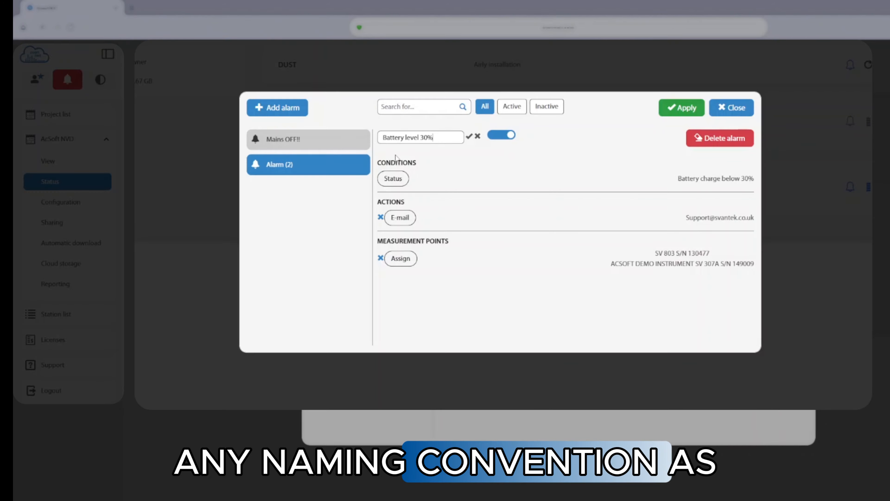
{"action": "left_click", "coordinate": [469, 136]}
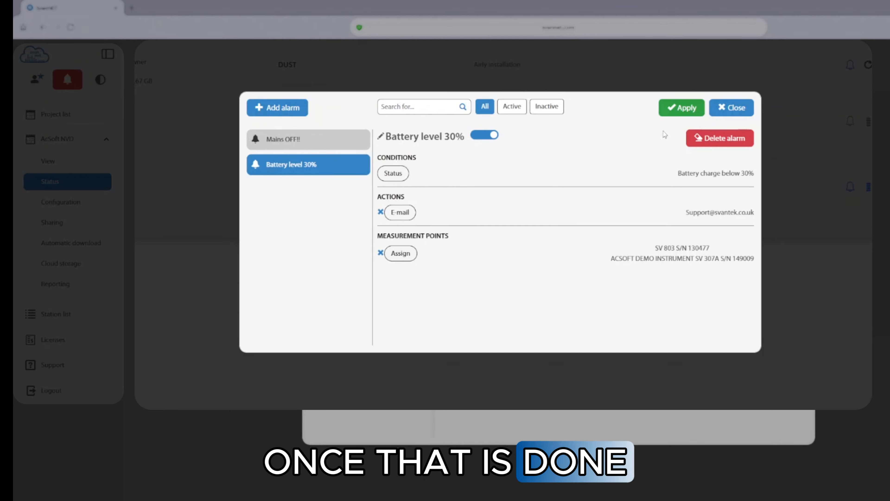
Step: Apply the alarm changes and open the NOISE station's configuration for ACSOFT DEMO INSTRUMENT
{"action": "left_click", "coordinate": [682, 108]}
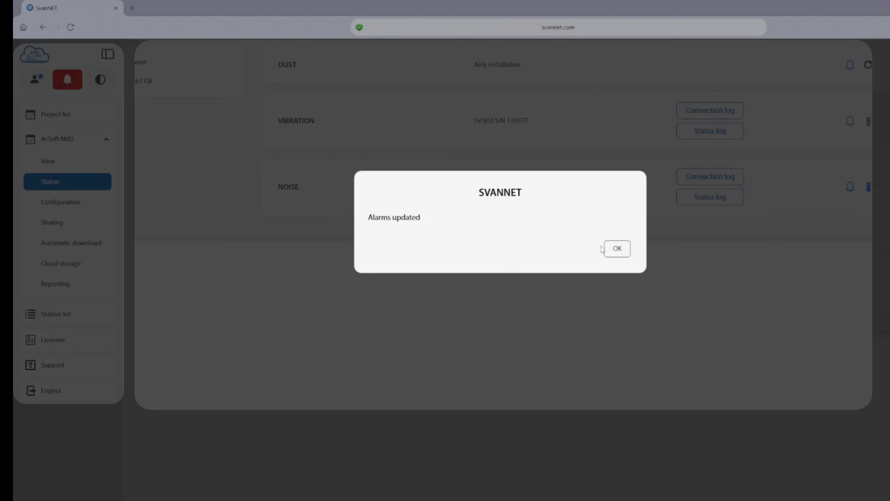
{"action": "left_click", "coordinate": [617, 249]}
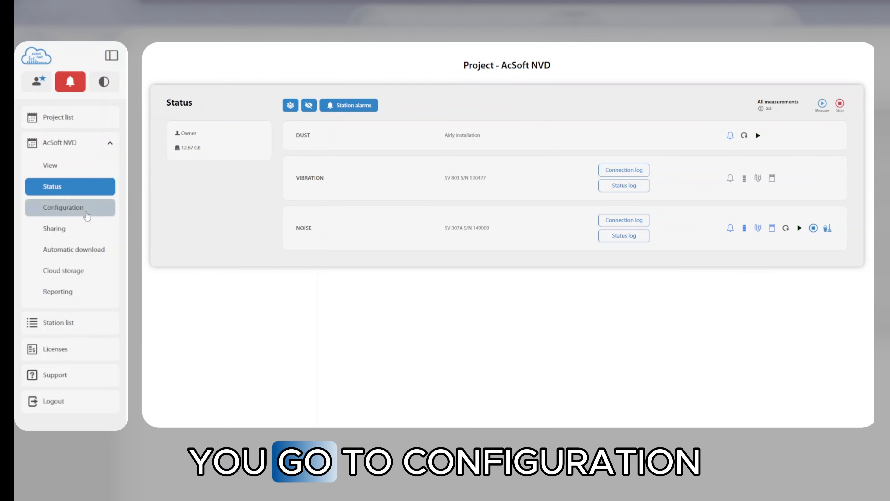
{"action": "left_click", "coordinate": [87, 212]}
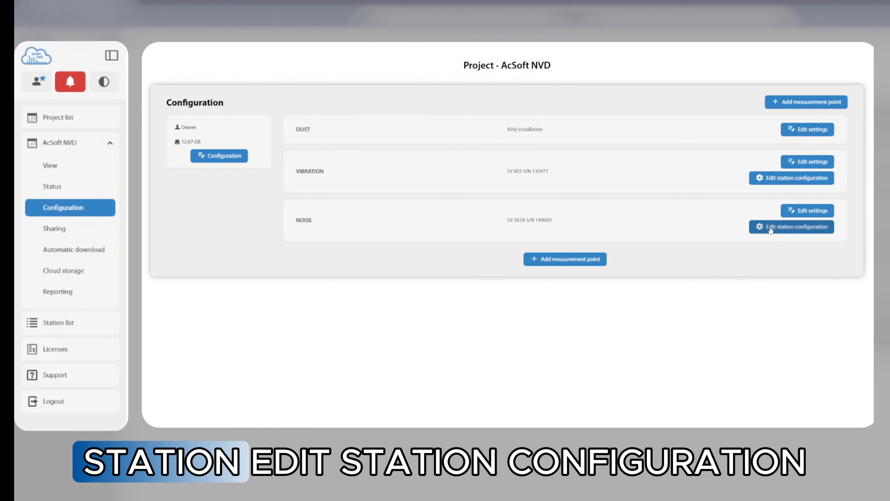
{"action": "left_click", "coordinate": [761, 228]}
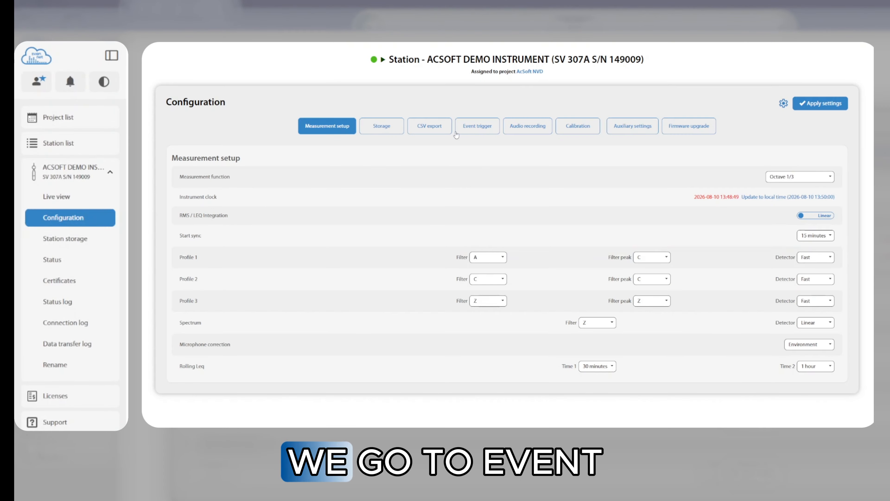
Step: Add event EVENT1 under Event trigger and rename it 'station status'
{"action": "left_click", "coordinate": [470, 133]}
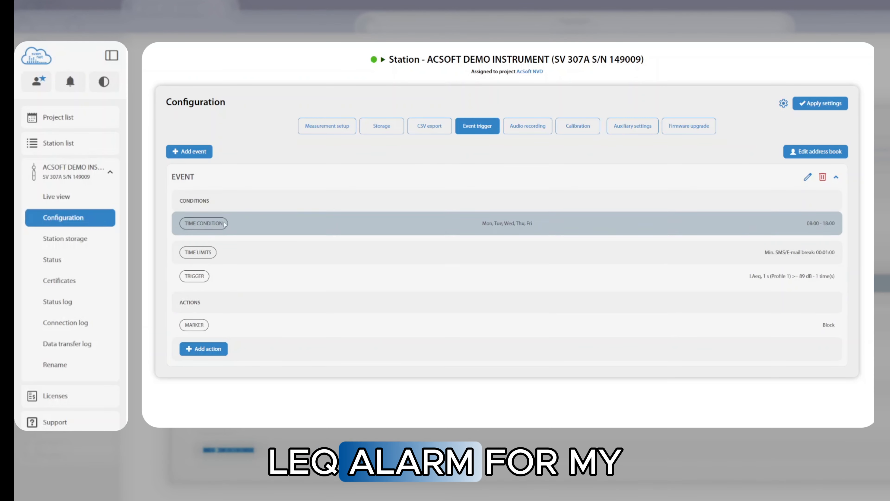
{"action": "left_click", "coordinate": [190, 151]}
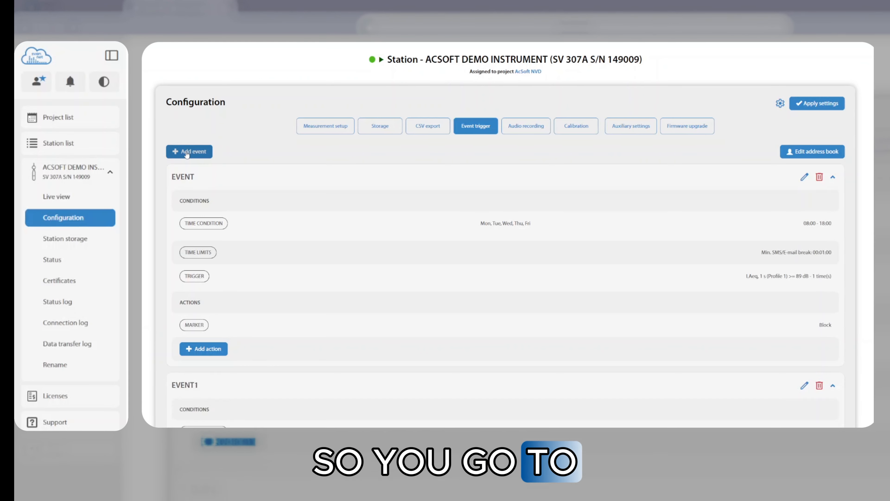
{"action": "scroll", "coordinate": [186, 154], "scroll_direction": "down", "scroll_amount": 4}
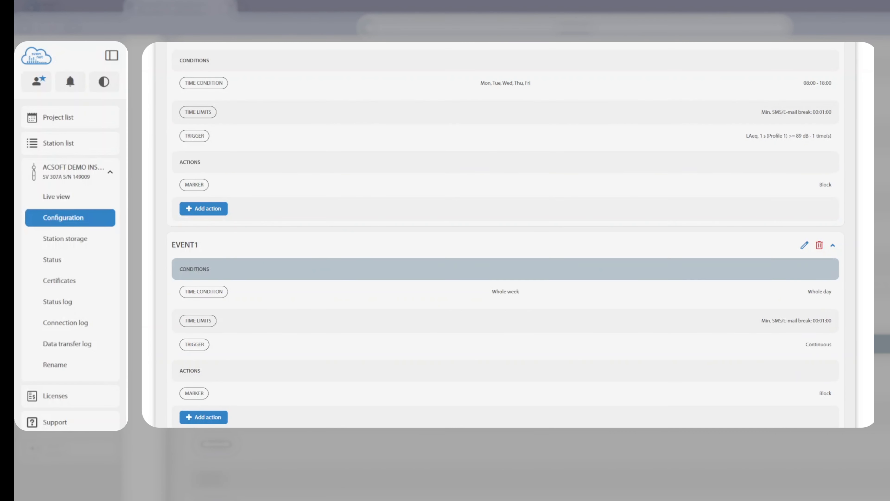
{"action": "left_click", "coordinate": [805, 245]}
{"action": "left_click_drag", "start_coordinate": [213, 247], "coordinate": [172, 249]}
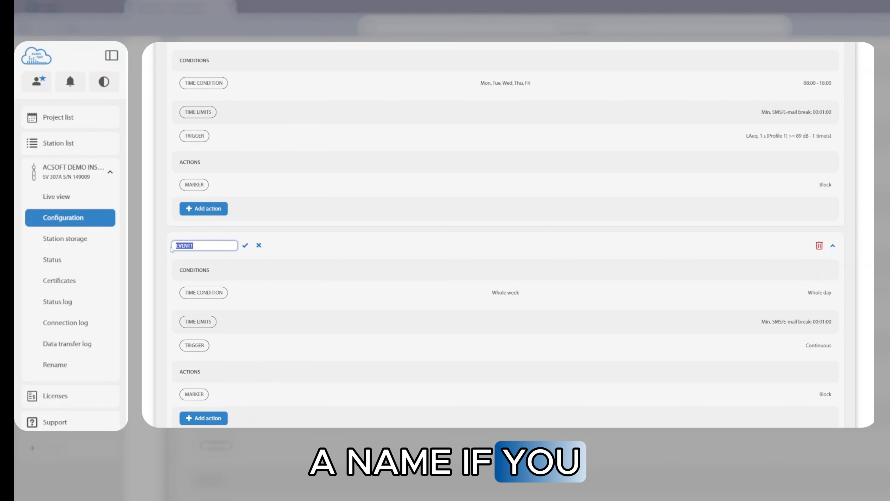
{"action": "key", "text": "BackSpace"}
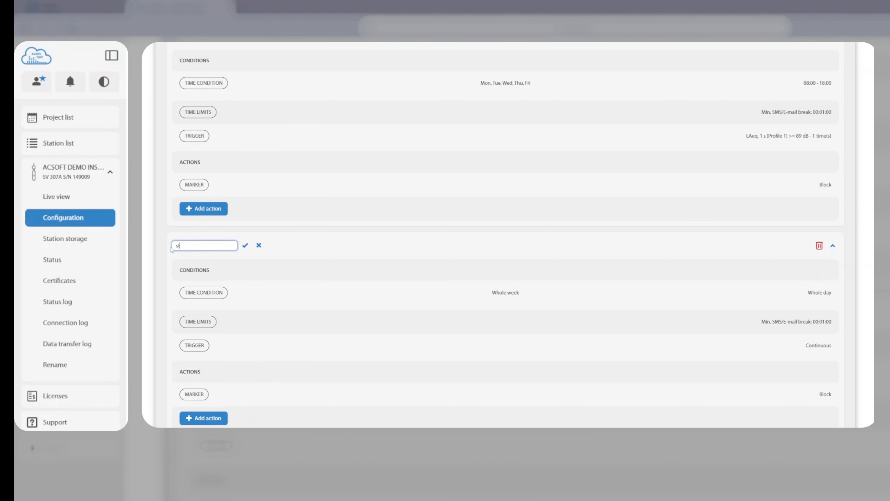
{"action": "type", "text": "station status"}
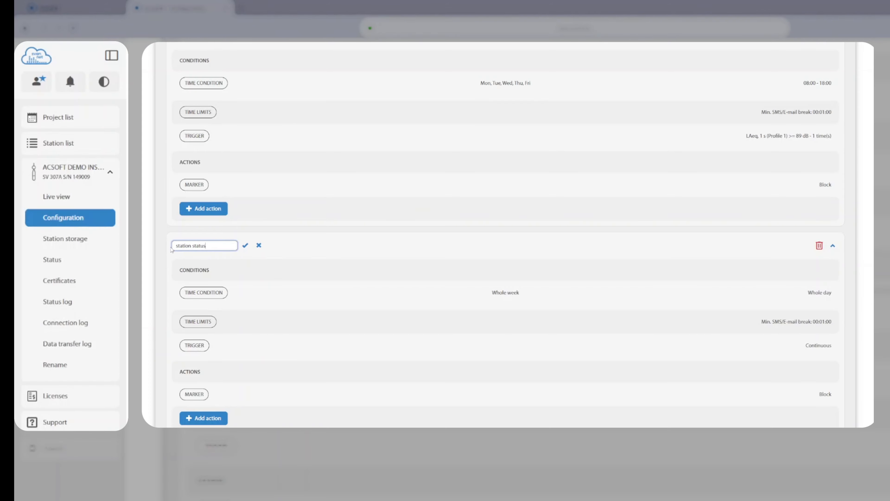
{"action": "left_click", "coordinate": [245, 245]}
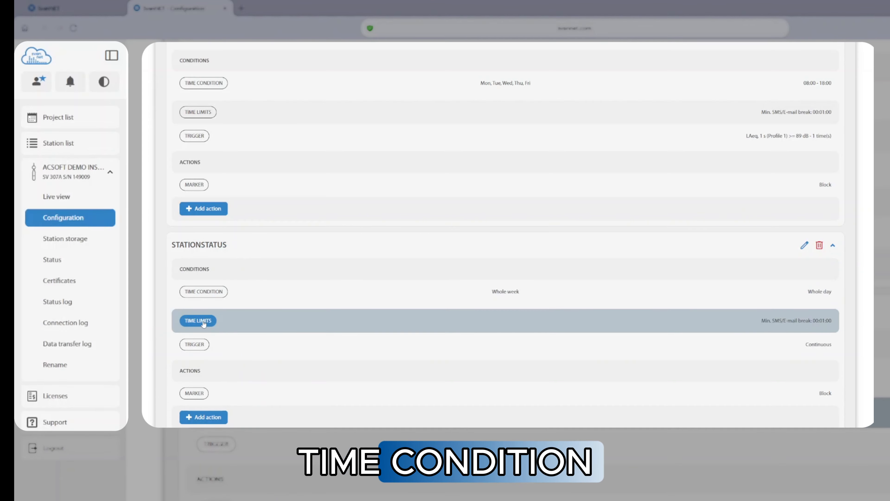
Step: Add a System trigger to STATIONSTATUS: Powered up, Measurement start, Mains connected, System check
{"action": "left_click", "coordinate": [195, 345]}
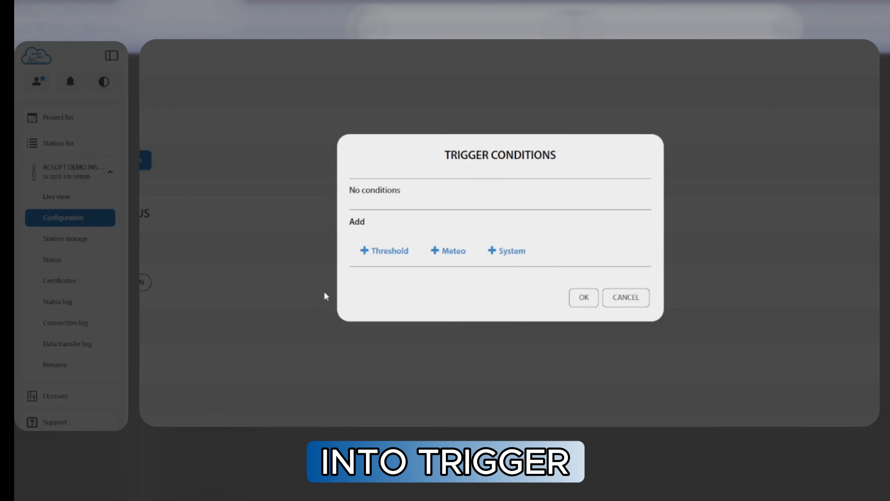
{"action": "left_click", "coordinate": [506, 250]}
{"action": "left_click", "coordinate": [487, 132]}
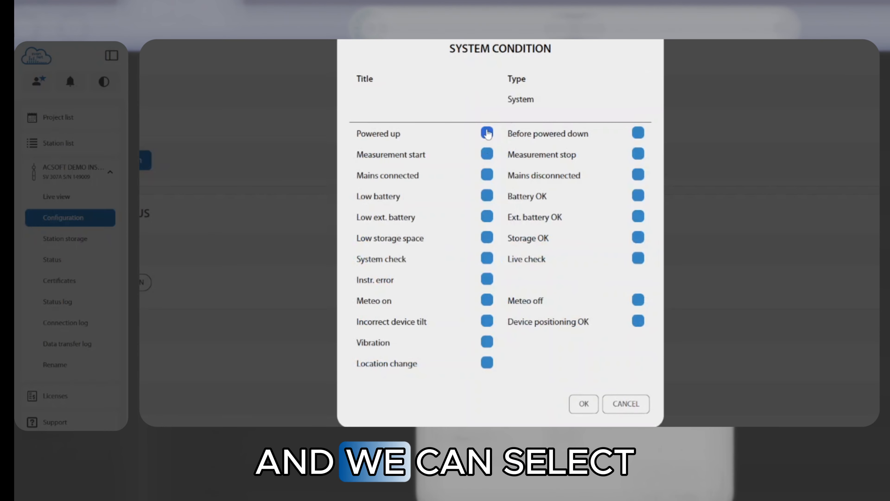
{"action": "left_click", "coordinate": [487, 153]}
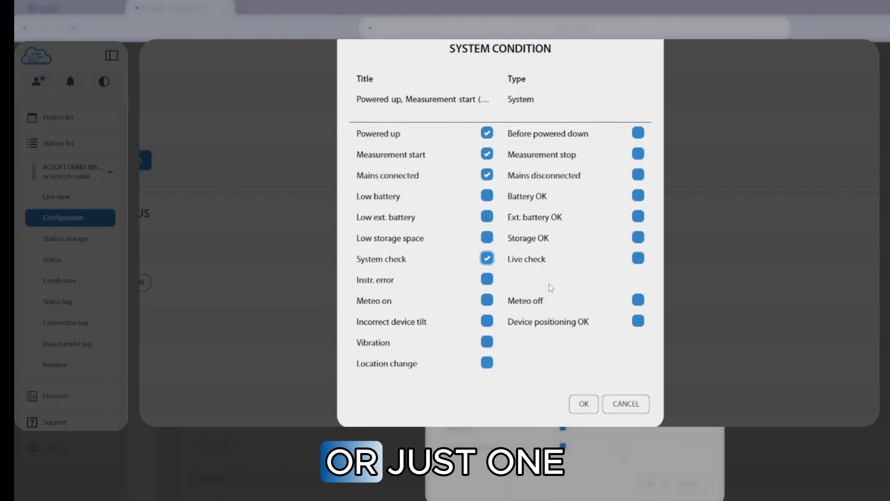
{"action": "left_click", "coordinate": [583, 404]}
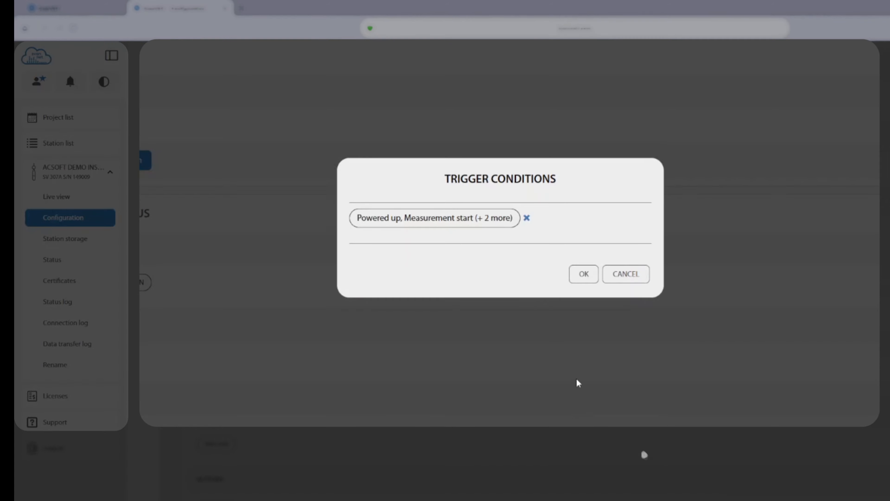
Step: Confirm the trigger conditions and start adding an e-mail alarm action to STATIONSTATUS
{"action": "left_click", "coordinate": [581, 275]}
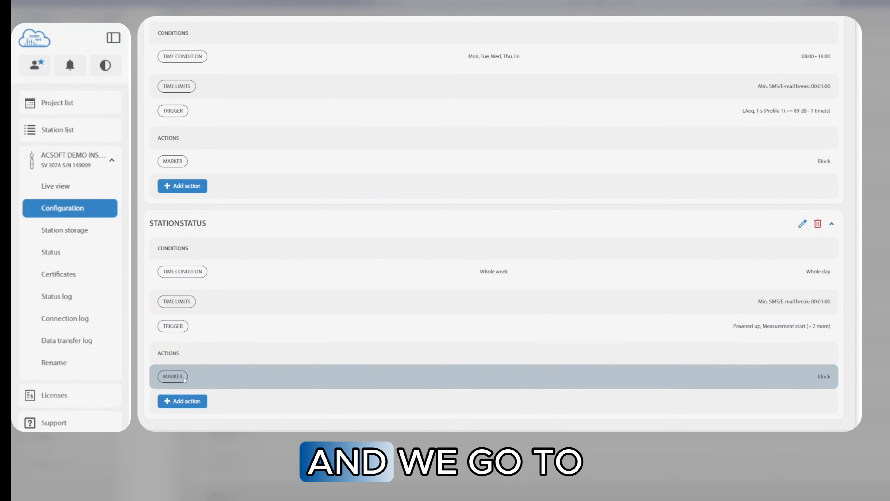
{"action": "left_click", "coordinate": [189, 403]}
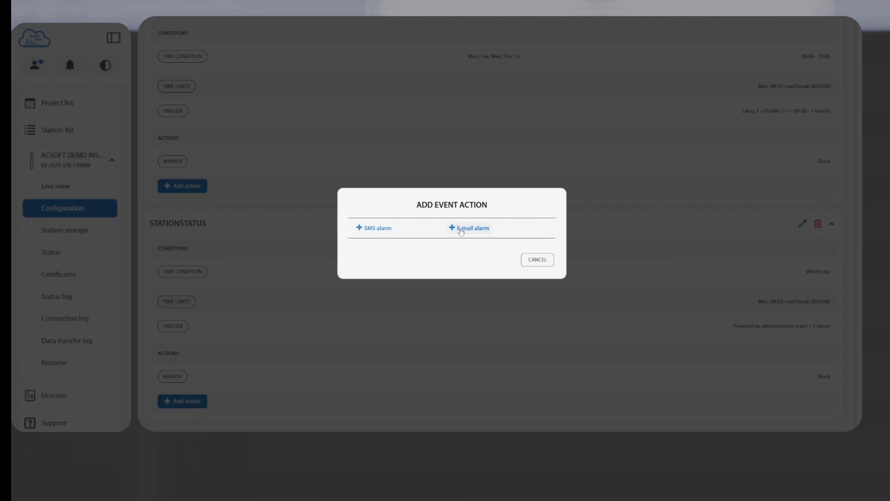
{"action": "left_click", "coordinate": [461, 230]}
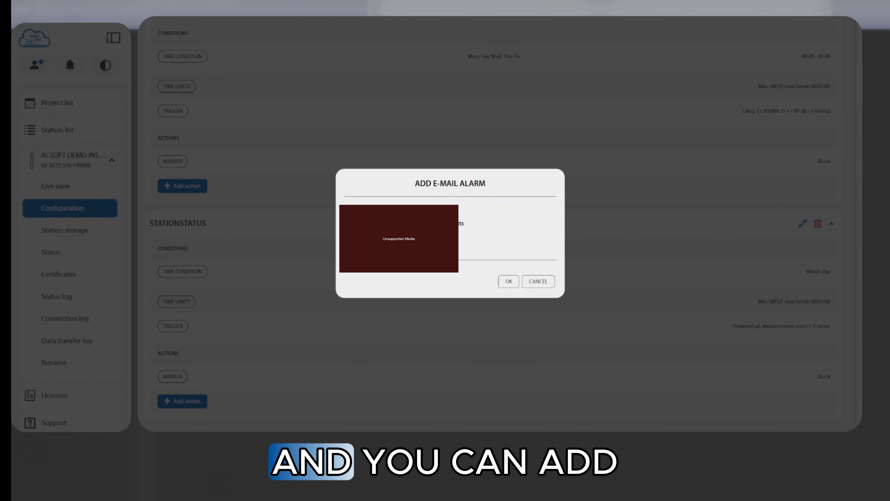